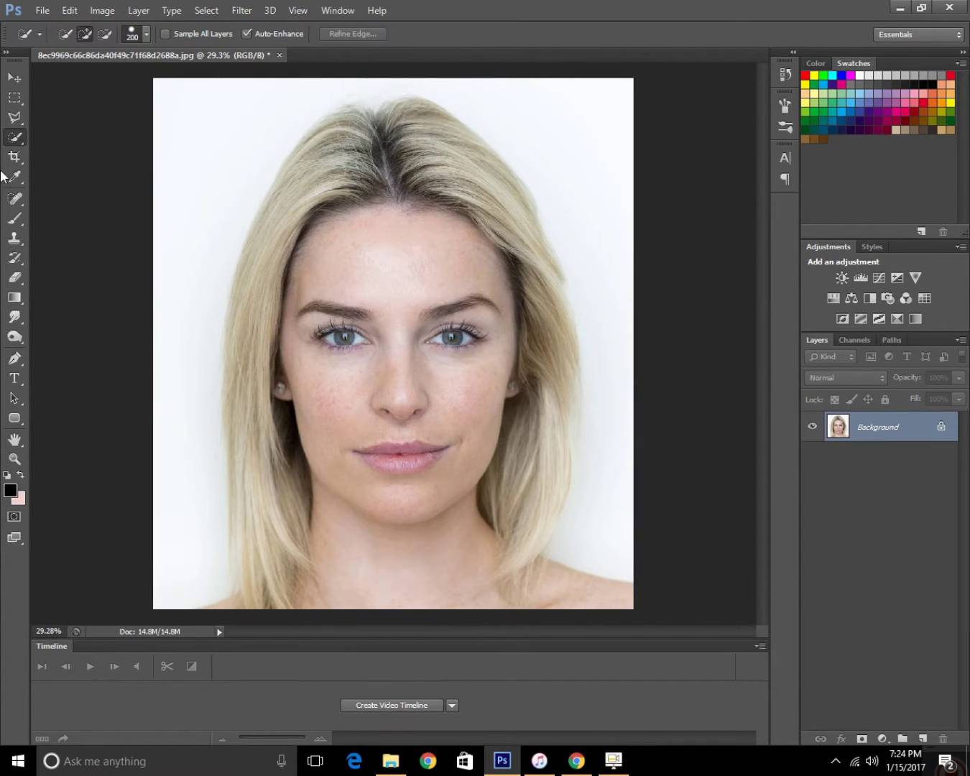
Select the face from forehead to mouth with the Quick Selection Tool
right_click(11, 140)
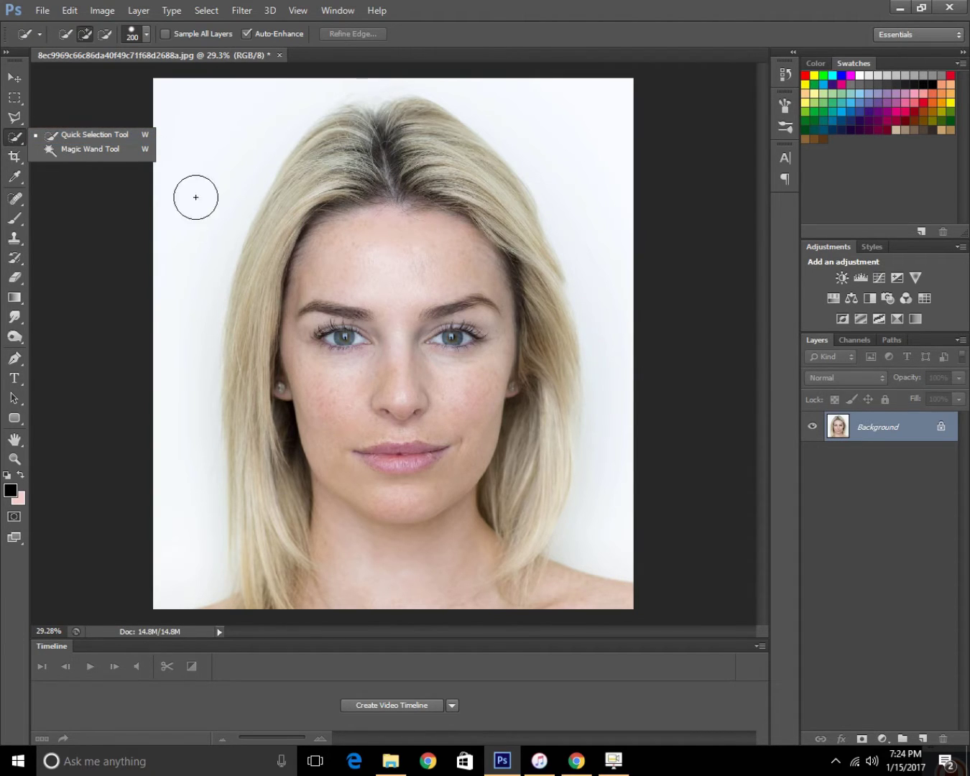
click(99, 137)
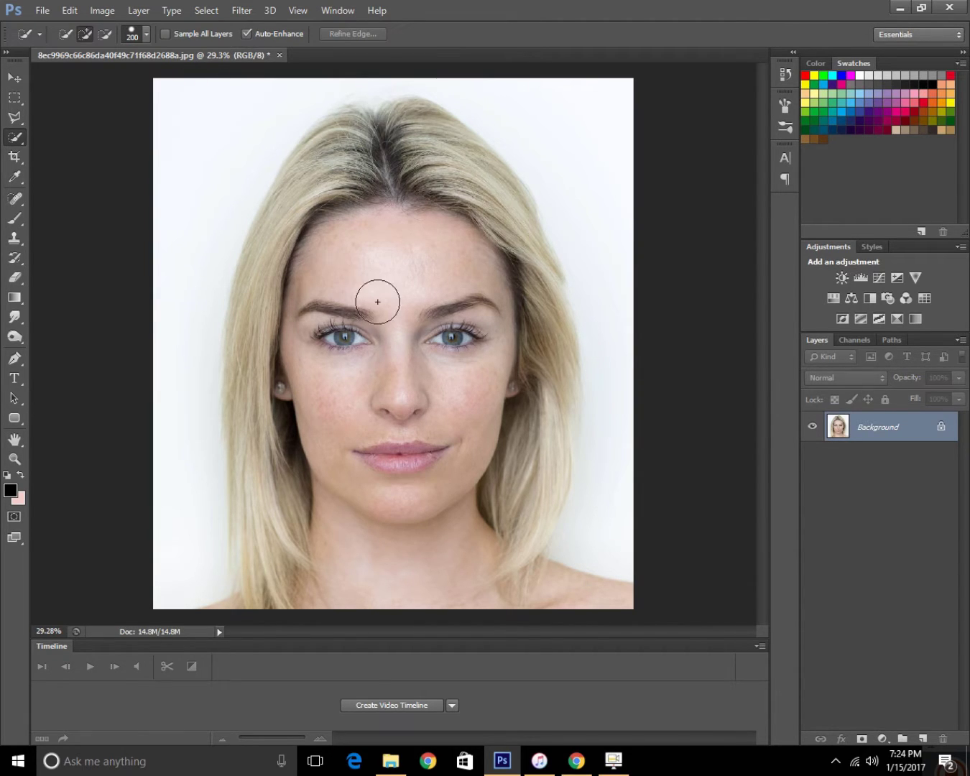
click(366, 258)
mouse_move(366, 279)
mouse_down()
mouse_move(368, 326)
mouse_move(396, 383)
mouse_move(448, 398)
mouse_move(459, 444)
mouse_move(405, 477)
mouse_move(364, 436)
mouse_up()
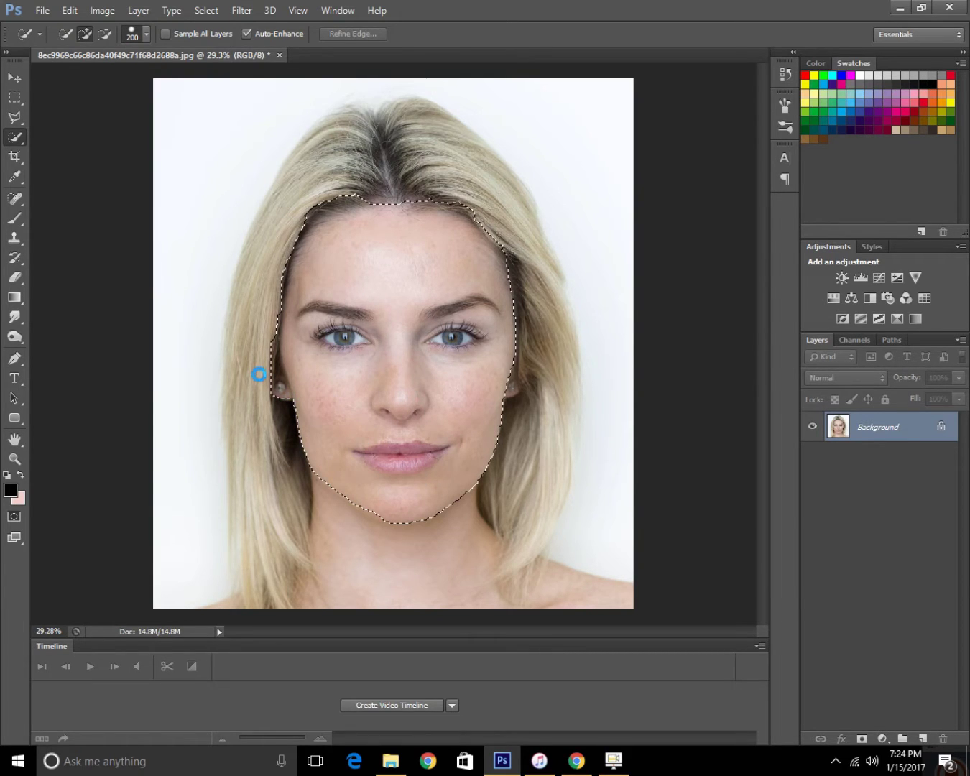
Subtract the ear and hairline from the face selection and trim its edge at the chin
key(alt)
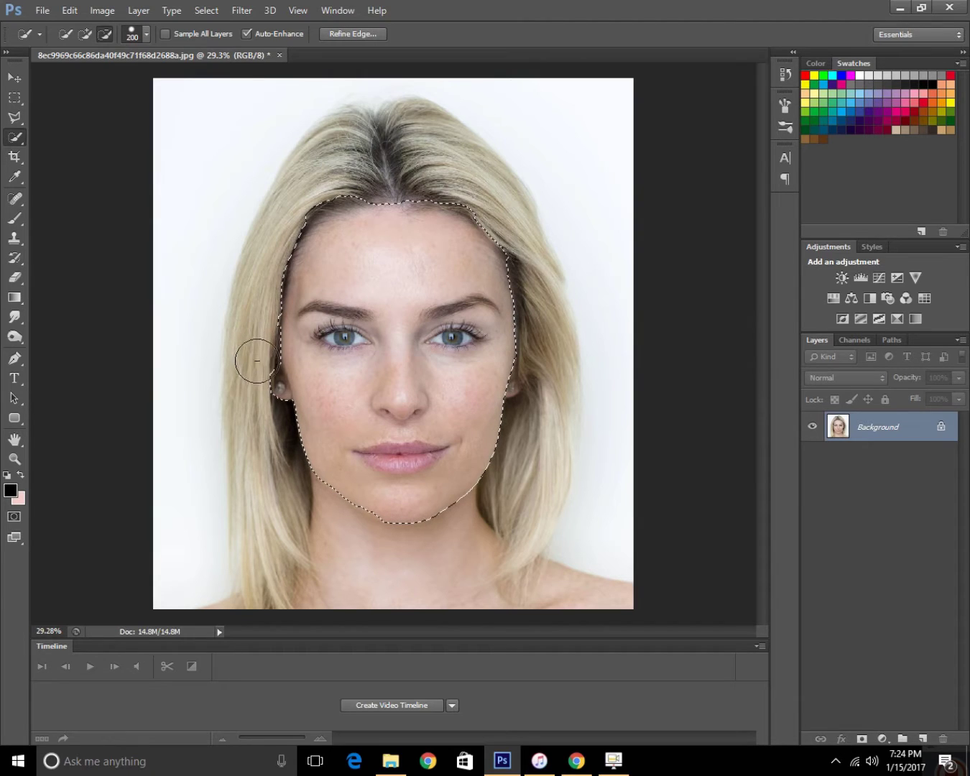
drag(256, 360, 260, 409)
mouse_move(330, 182)
mouse_down()
mouse_move(325, 174)
mouse_move(305, 190)
mouse_move(280, 178)
mouse_up()
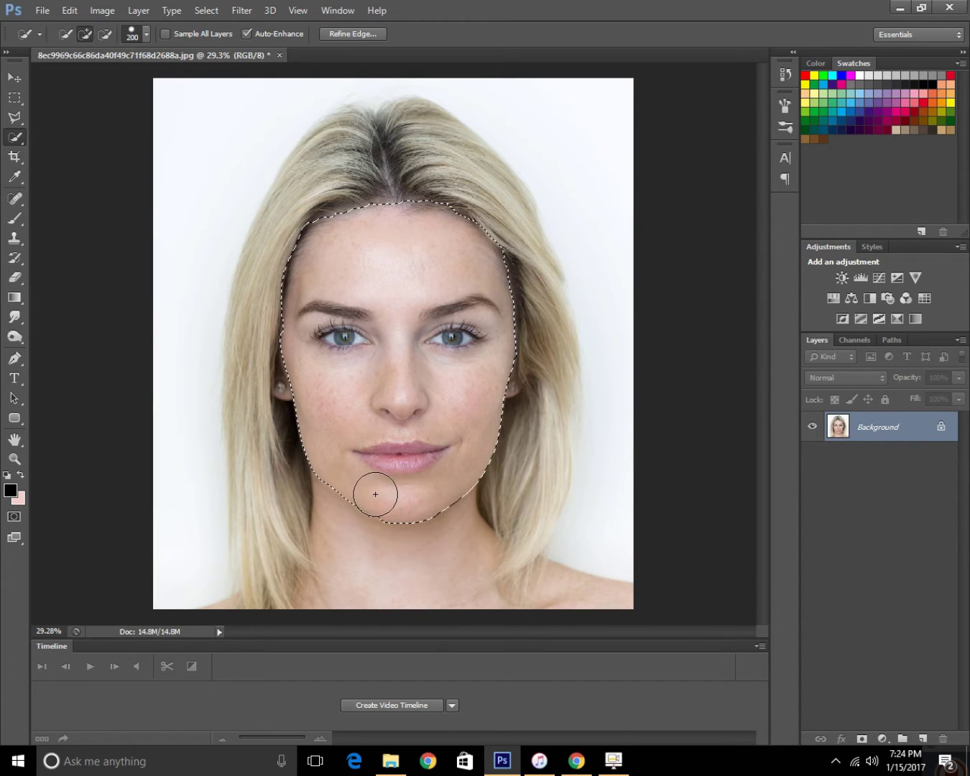
click(398, 488)
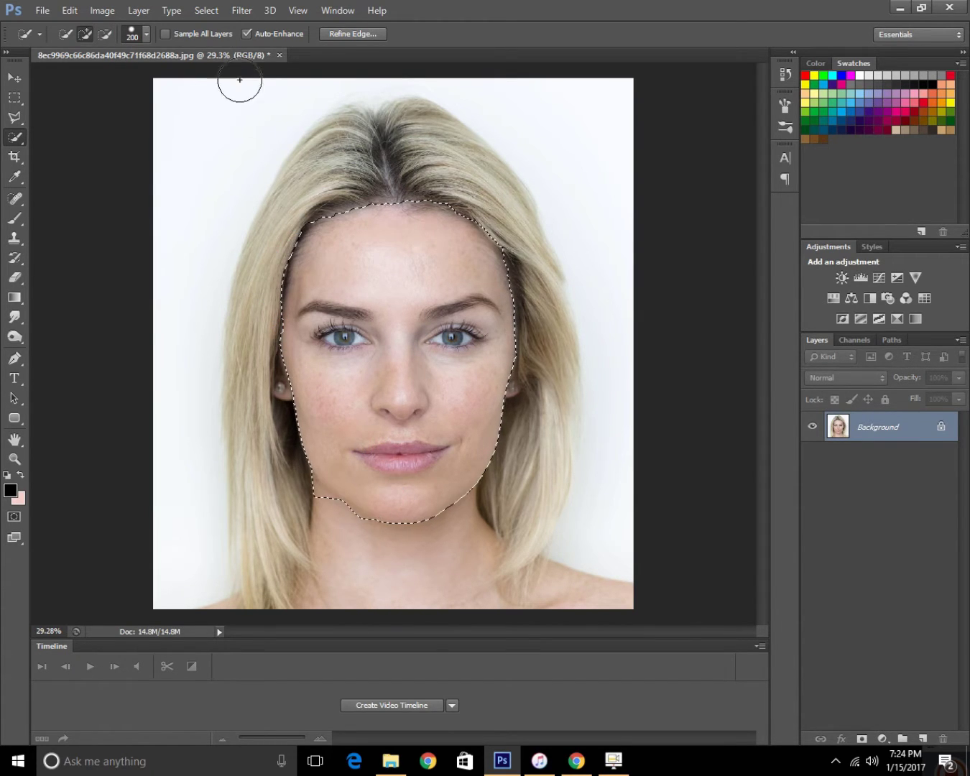
In Refine Edge, set the refine brush to size 94 and brush the hairline and left side of the head
click(357, 33)
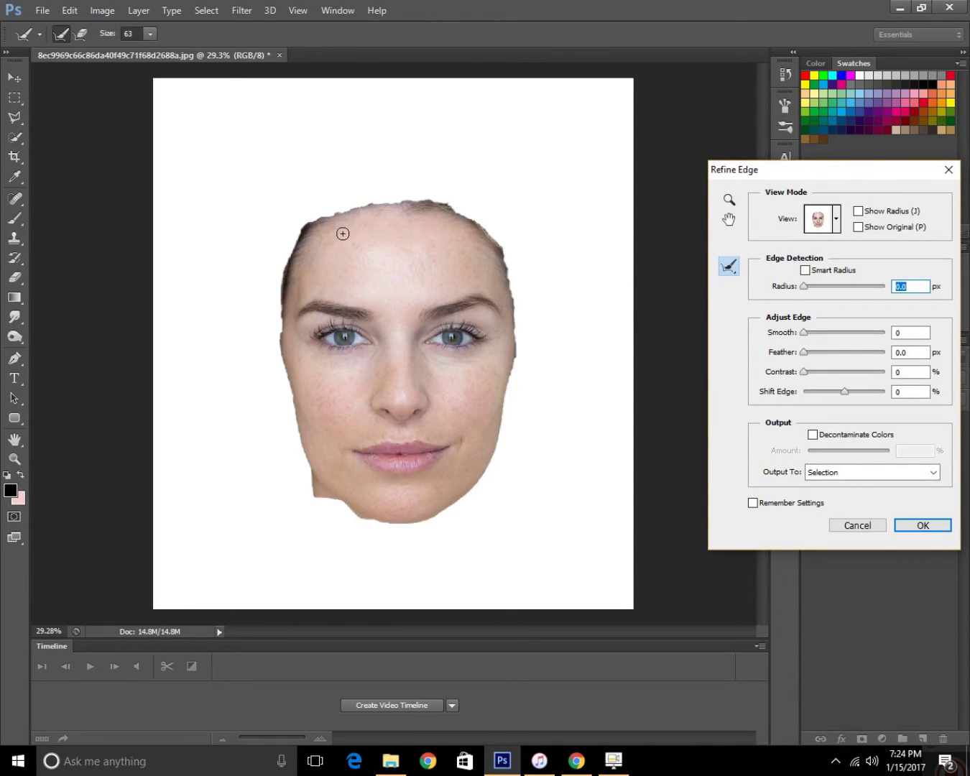
click(150, 34)
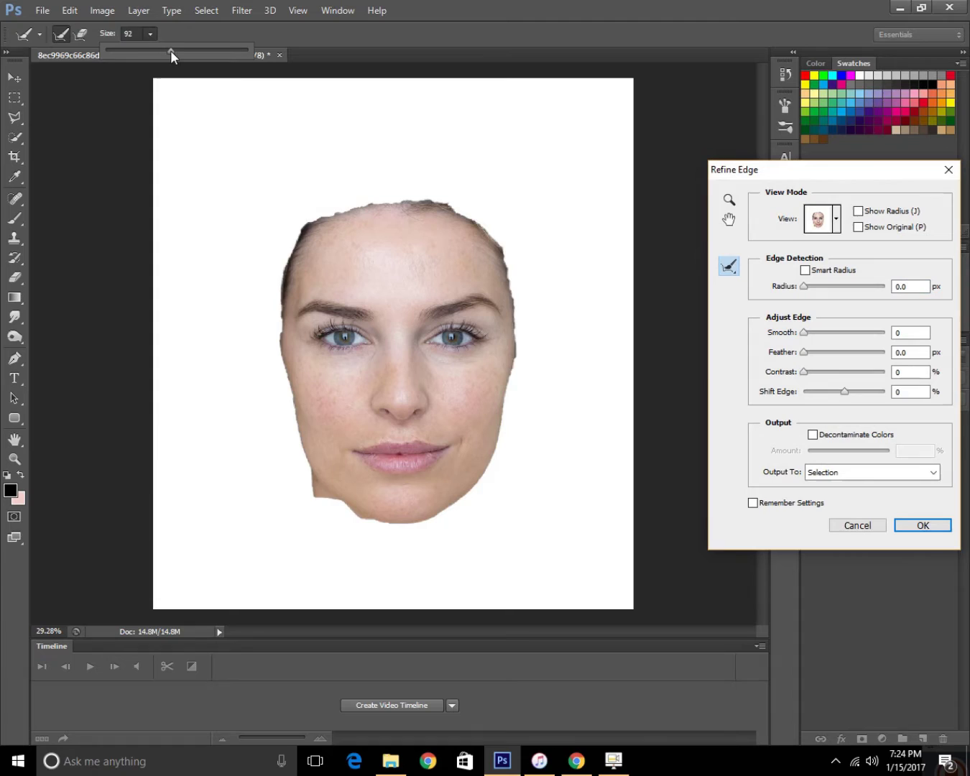
drag(172, 51, 173, 50)
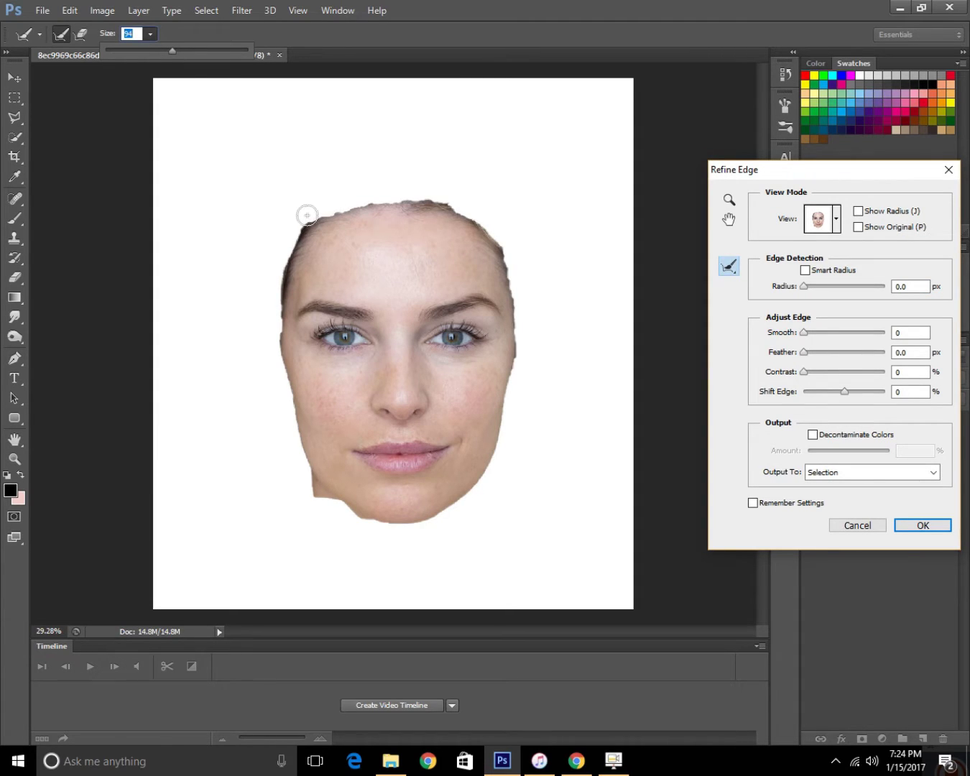
mouse_move(276, 290)
mouse_down()
mouse_move(318, 222)
mouse_move(382, 206)
mouse_move(449, 212)
mouse_move(498, 248)
mouse_move(522, 298)
mouse_move(524, 351)
mouse_up()
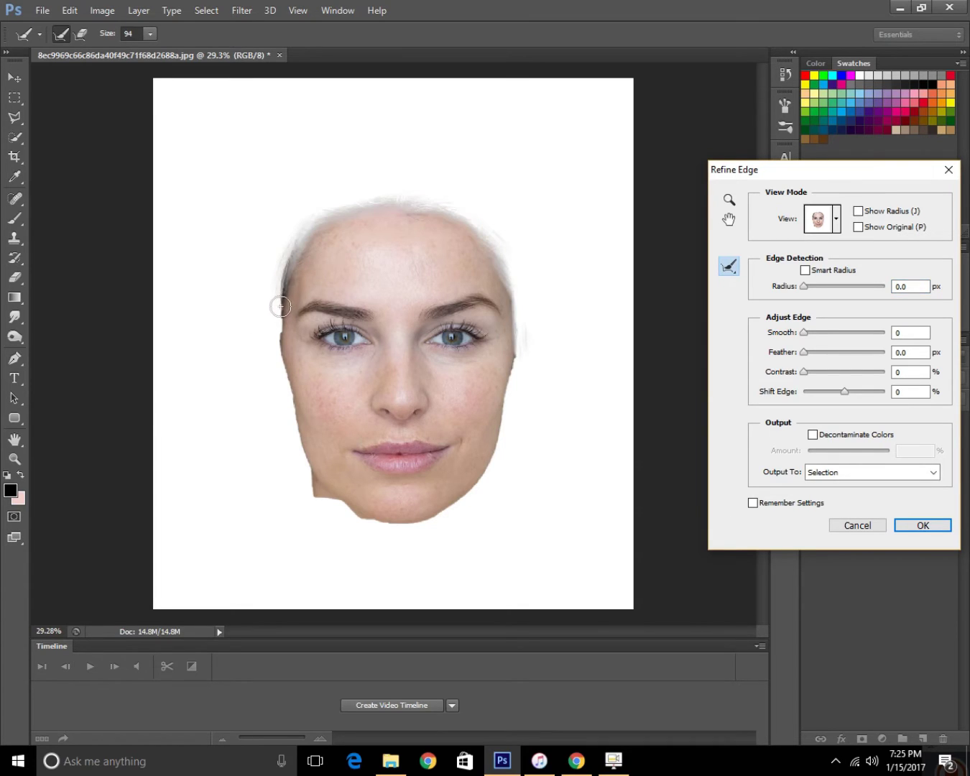
mouse_move(280, 306)
mouse_down()
mouse_move(279, 257)
mouse_move(281, 375)
mouse_up()
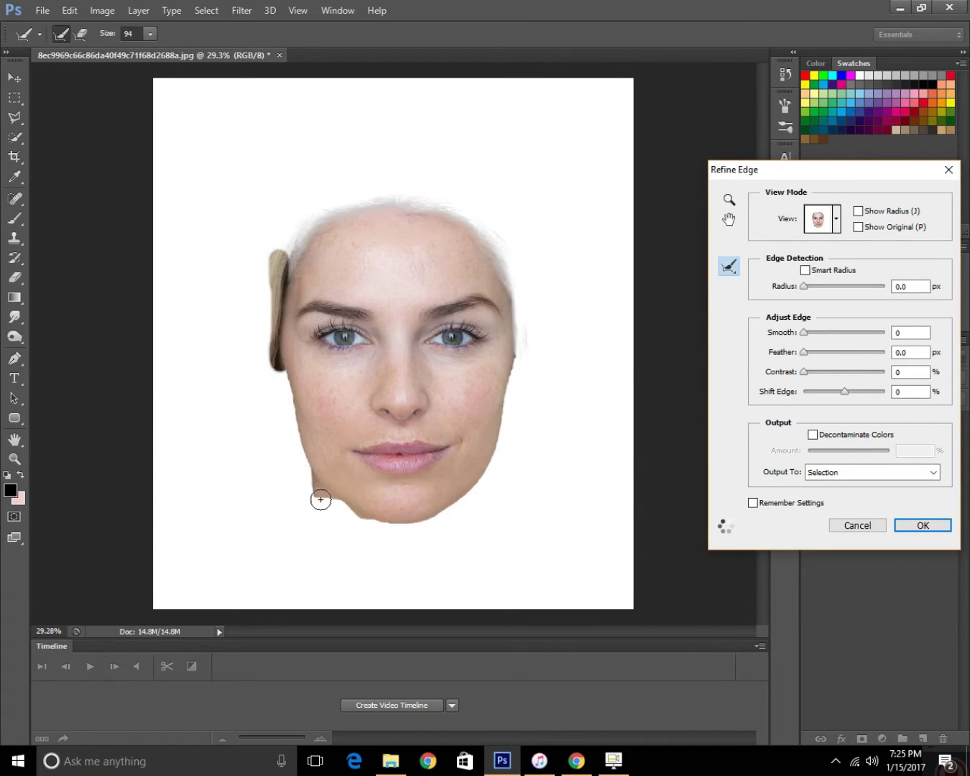
Refine the jaw, chin and right cheek edges, raise Smooth to 23, and apply
drag(306, 479, 349, 526)
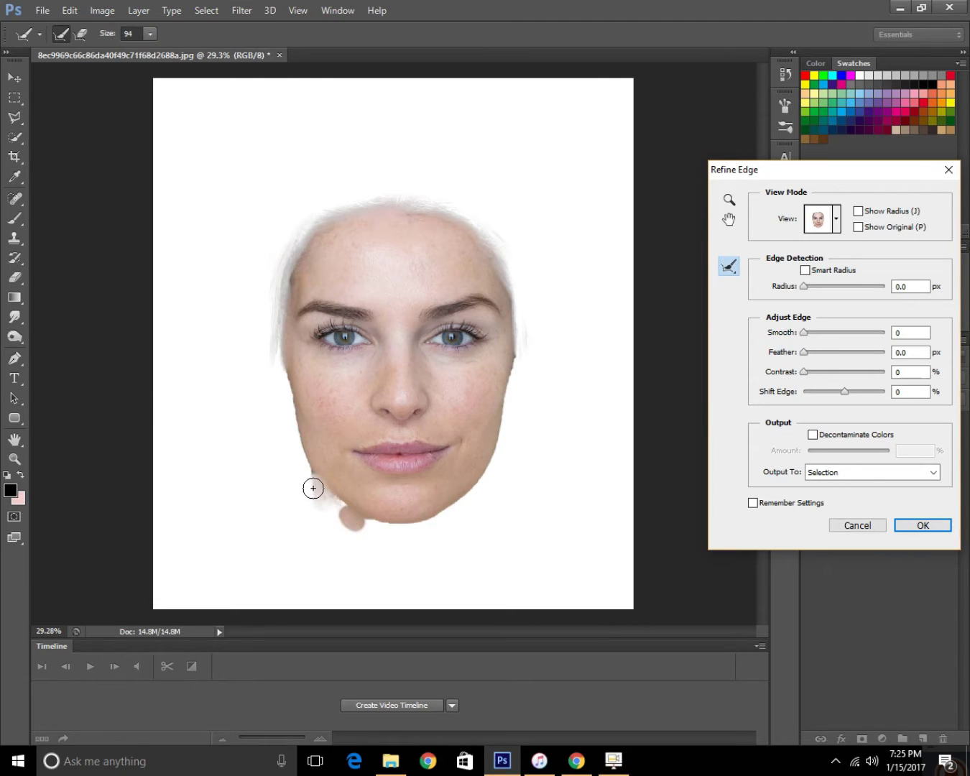
drag(312, 489, 307, 475)
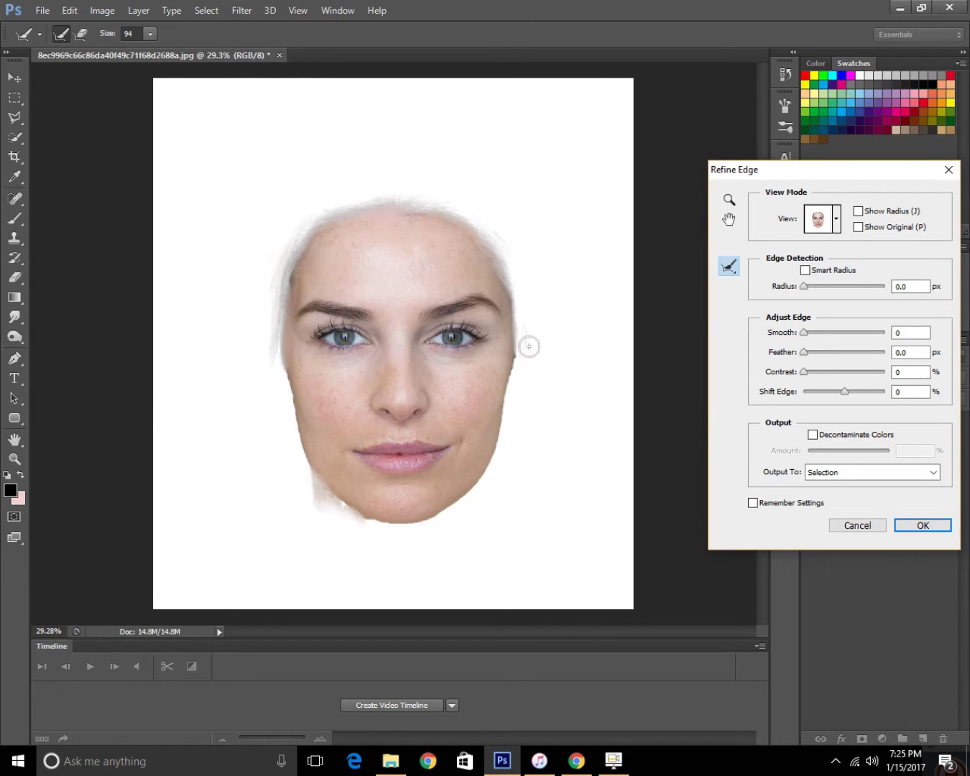
drag(529, 346, 519, 370)
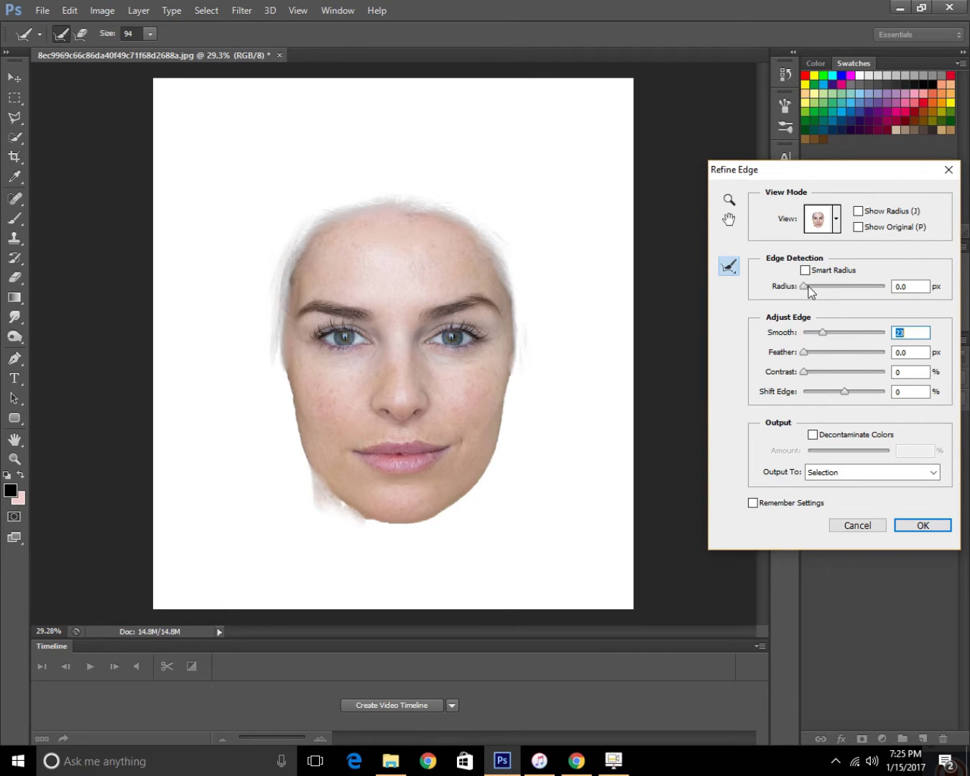
drag(806, 285, 817, 293)
click(911, 525)
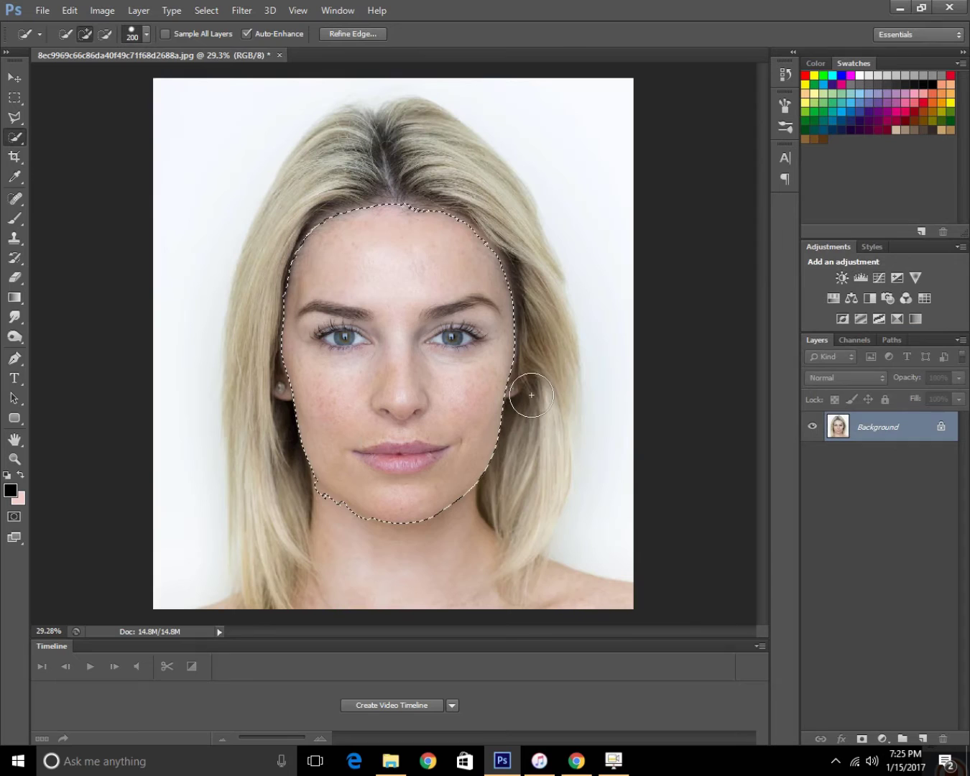
Copy the selected face onto a new Layer 1 and check the cut-out by toggling the original
key(ctrl+j)
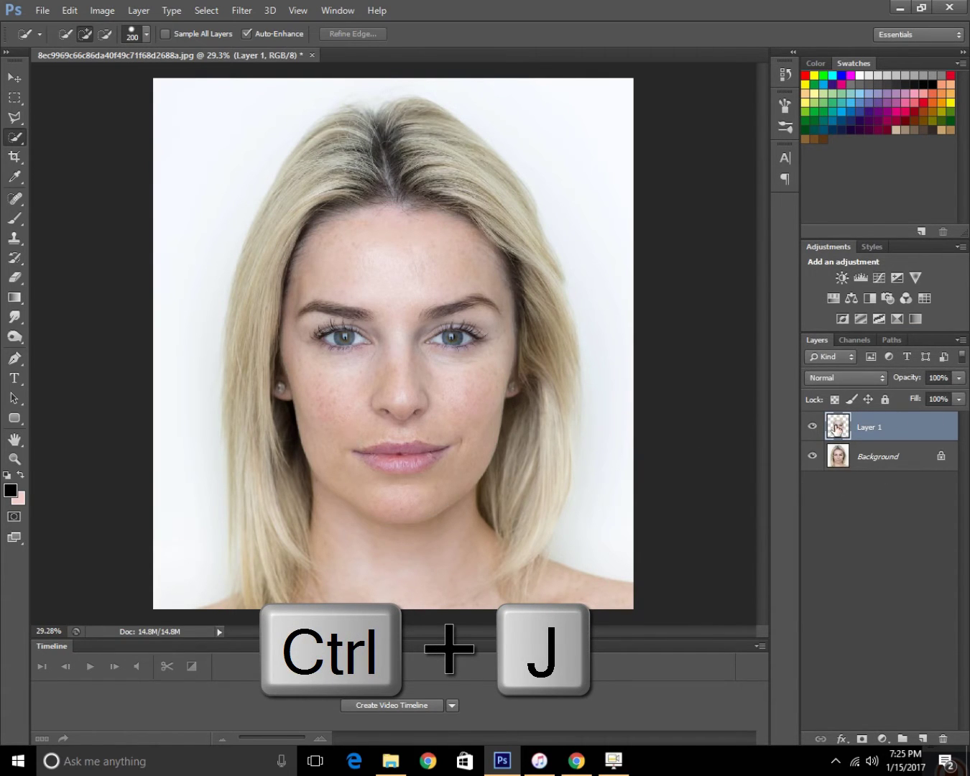
click(812, 456)
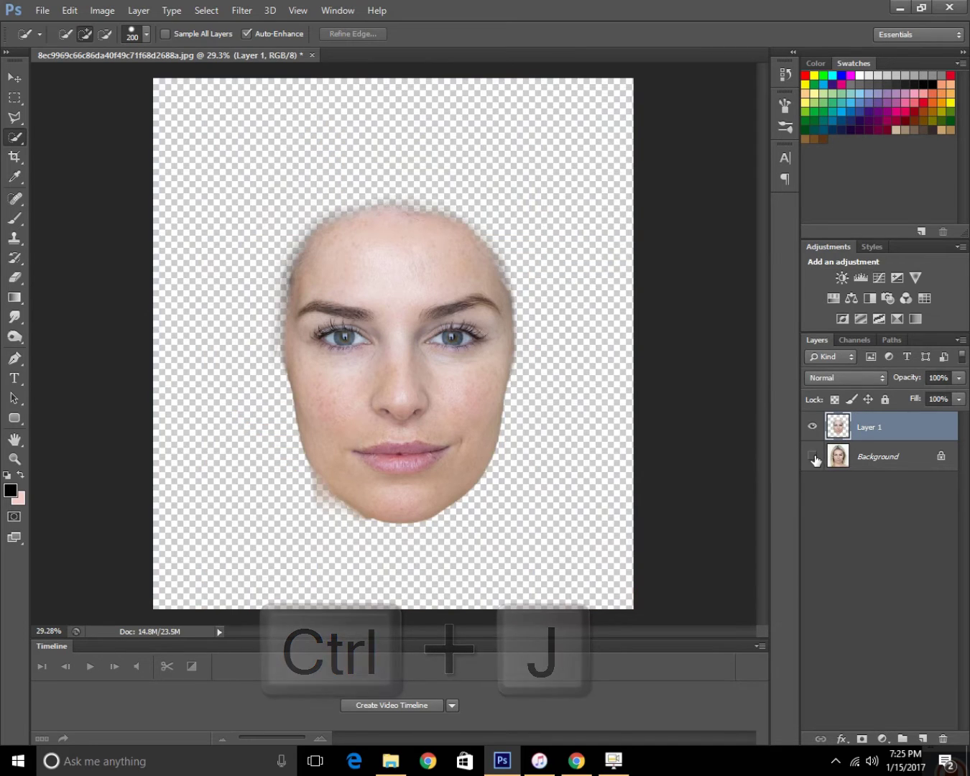
click(813, 457)
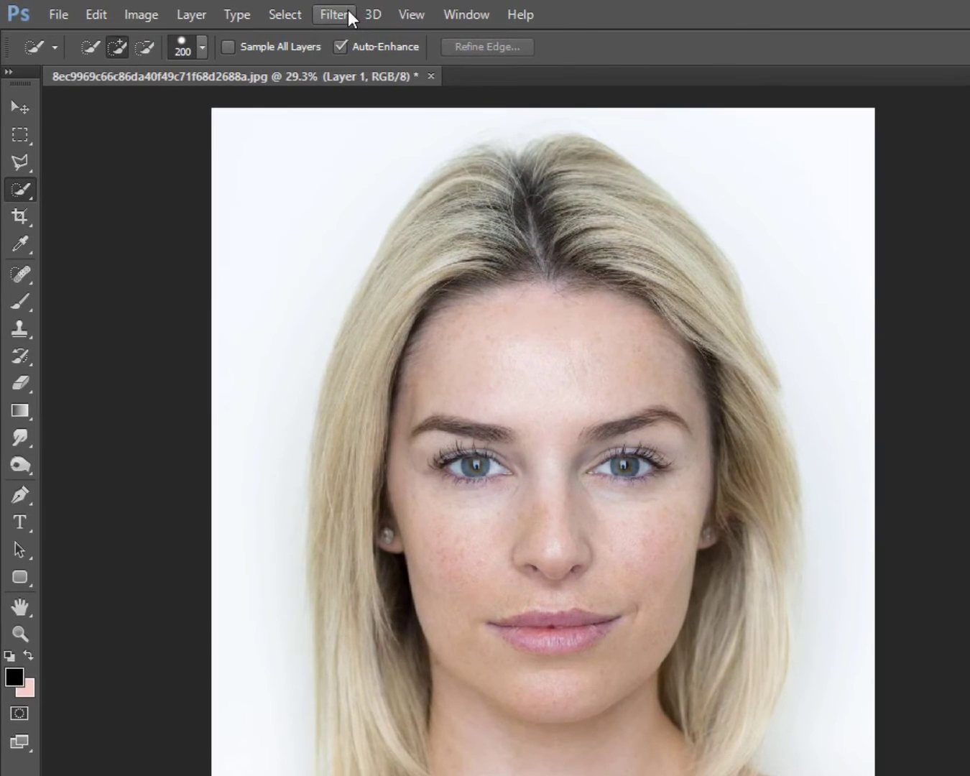
Apply a Surface Blur with Radius 26 and Threshold 8 to Layer 1
click(250, 9)
mouse_move(402, 228)
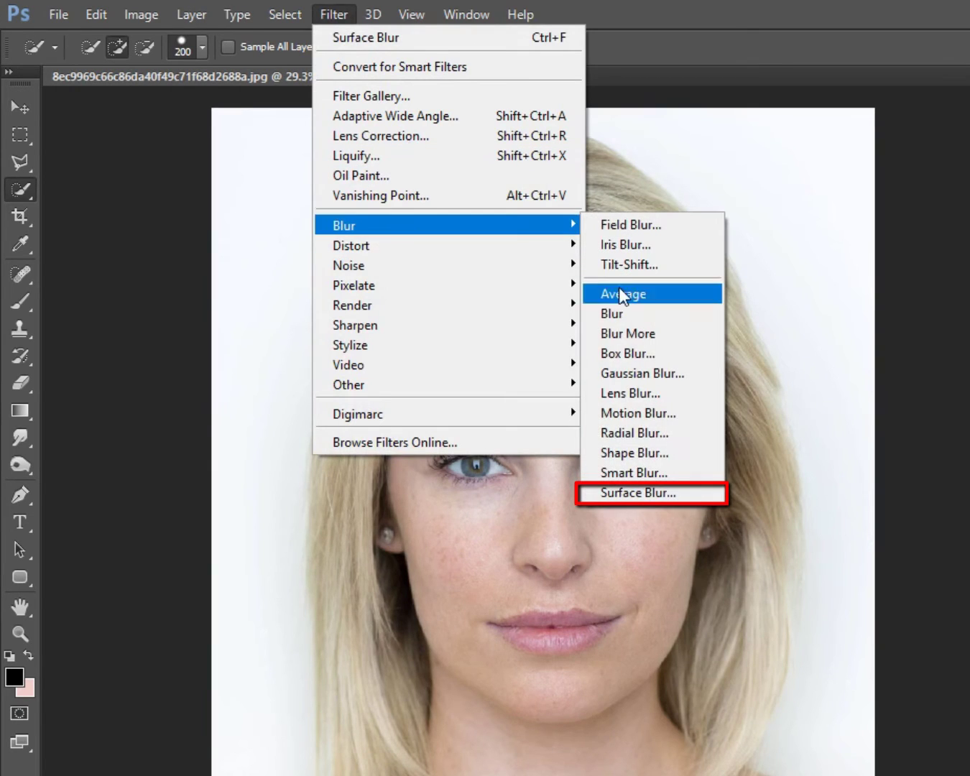
click(658, 493)
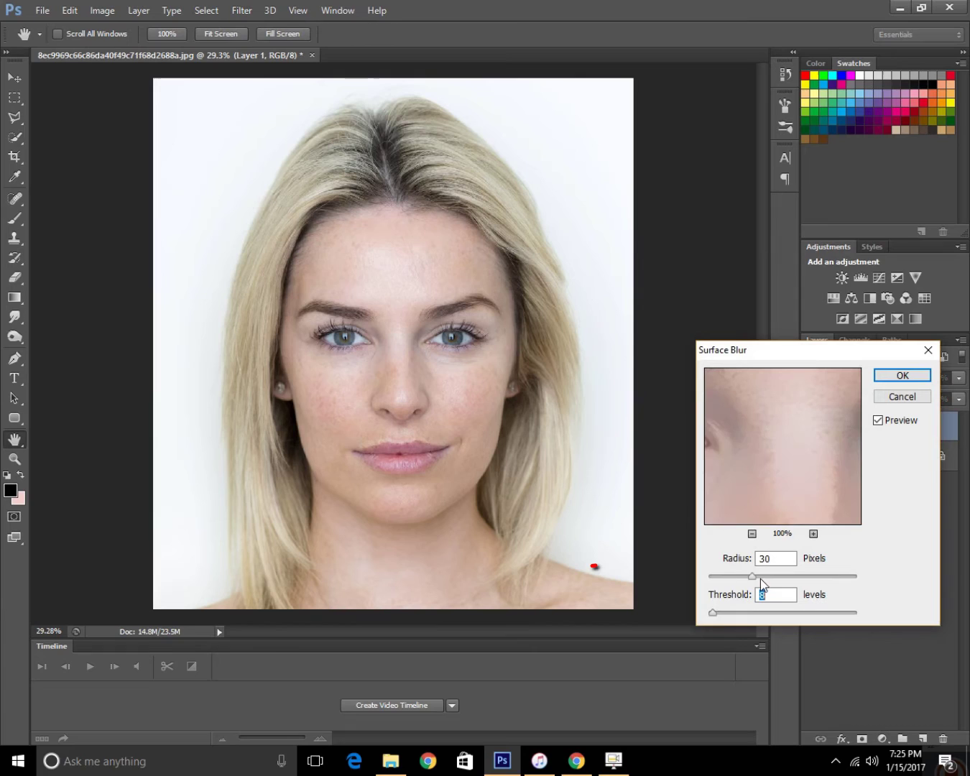
click(728, 580)
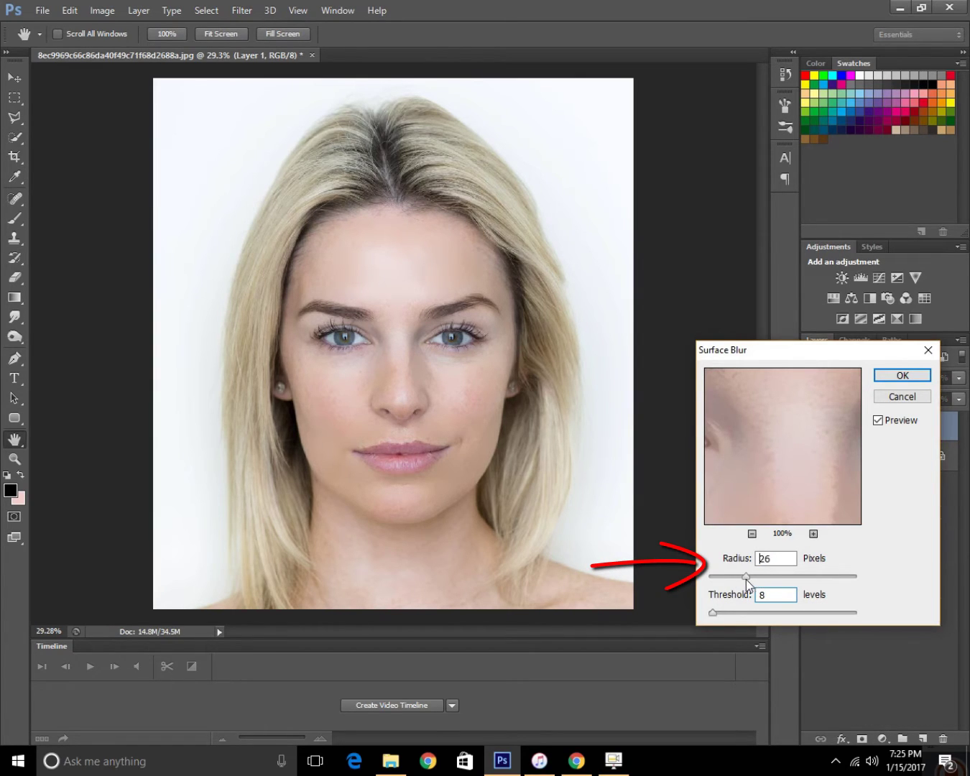
drag(756, 579, 757, 578)
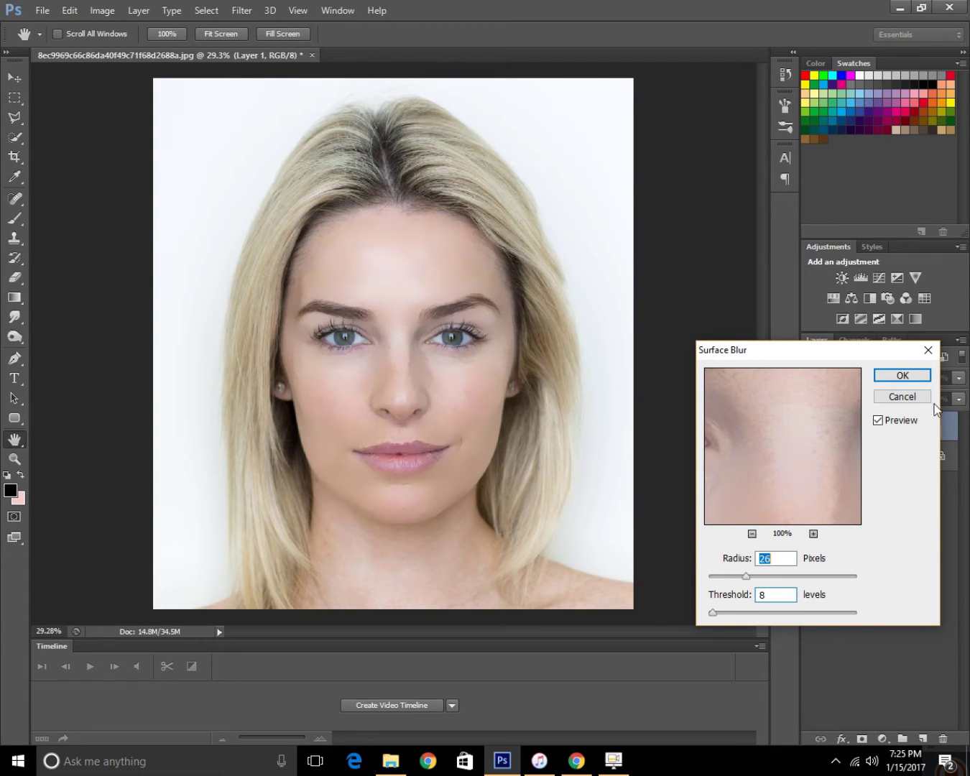
click(925, 374)
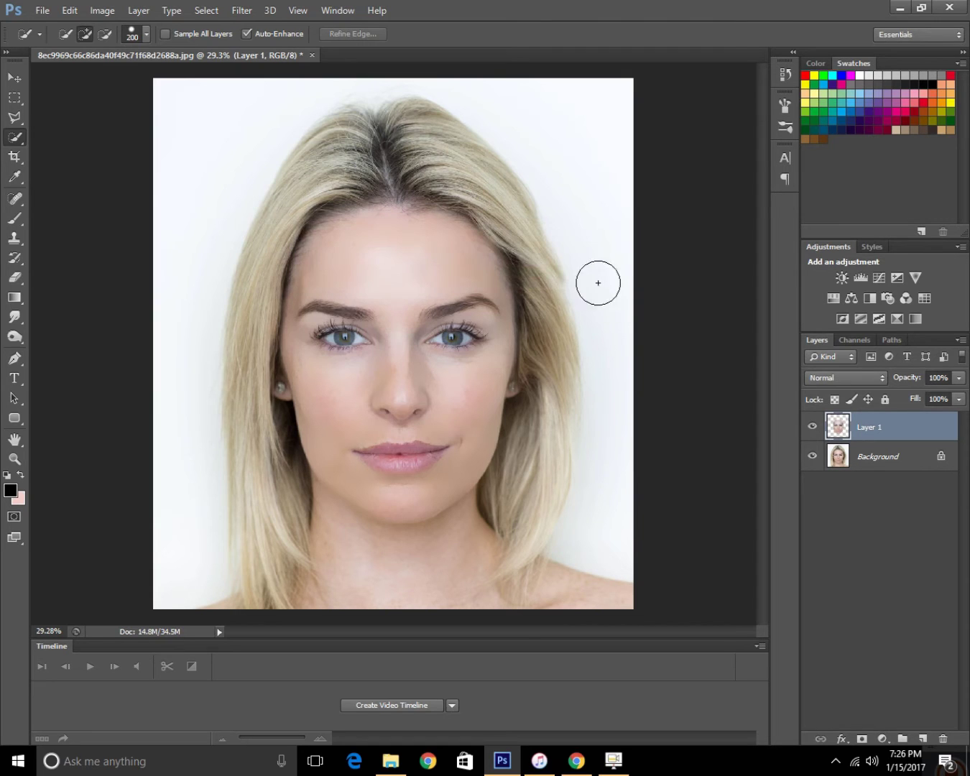
Zoom in on the lips and select them with a progressively smaller Quick Selection brush
scroll(402, 496, up, 4)
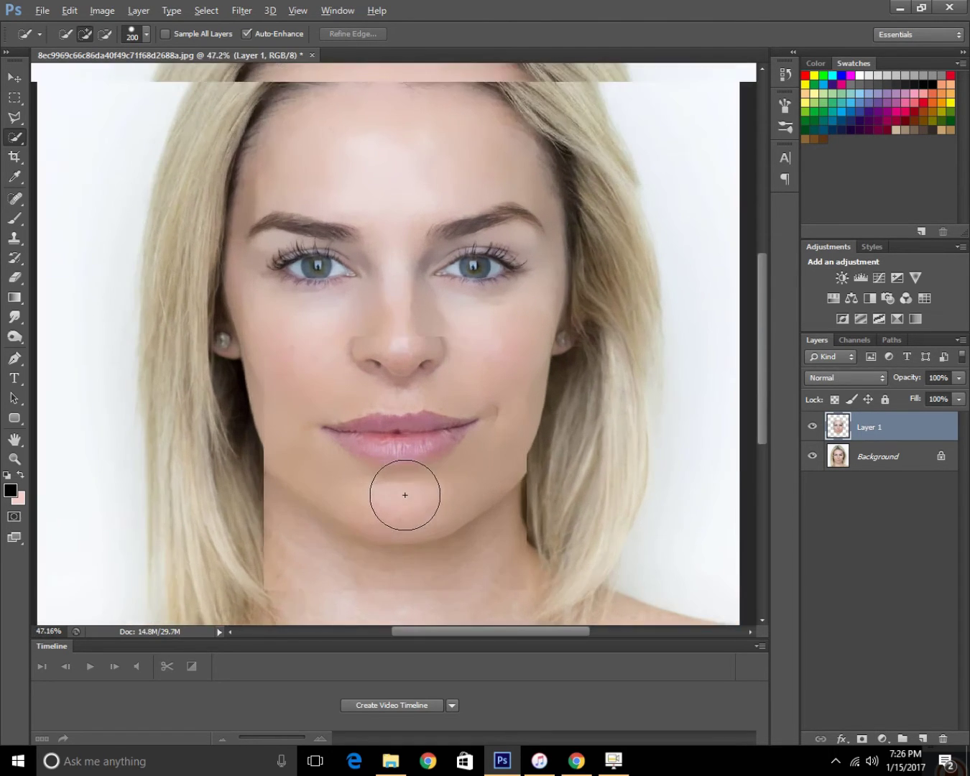
scroll(390, 438, up, 3)
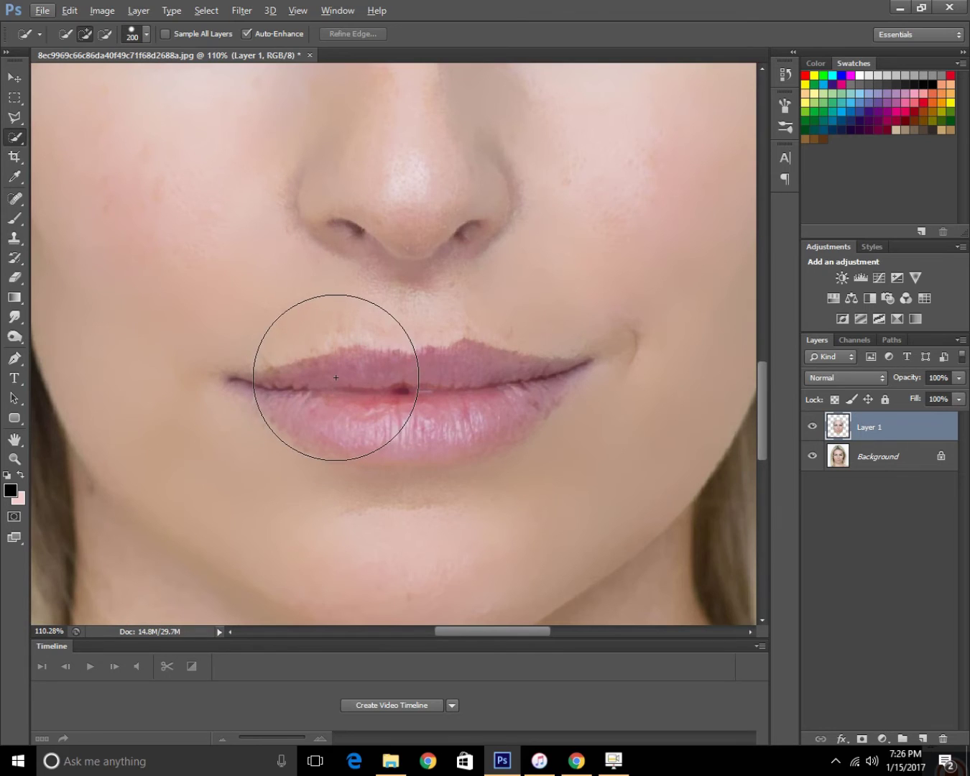
key(bracketleft)
key(bracketleft)
key(bracketleft)
key(bracketleft)
key(bracketleft)
key(bracketleft)
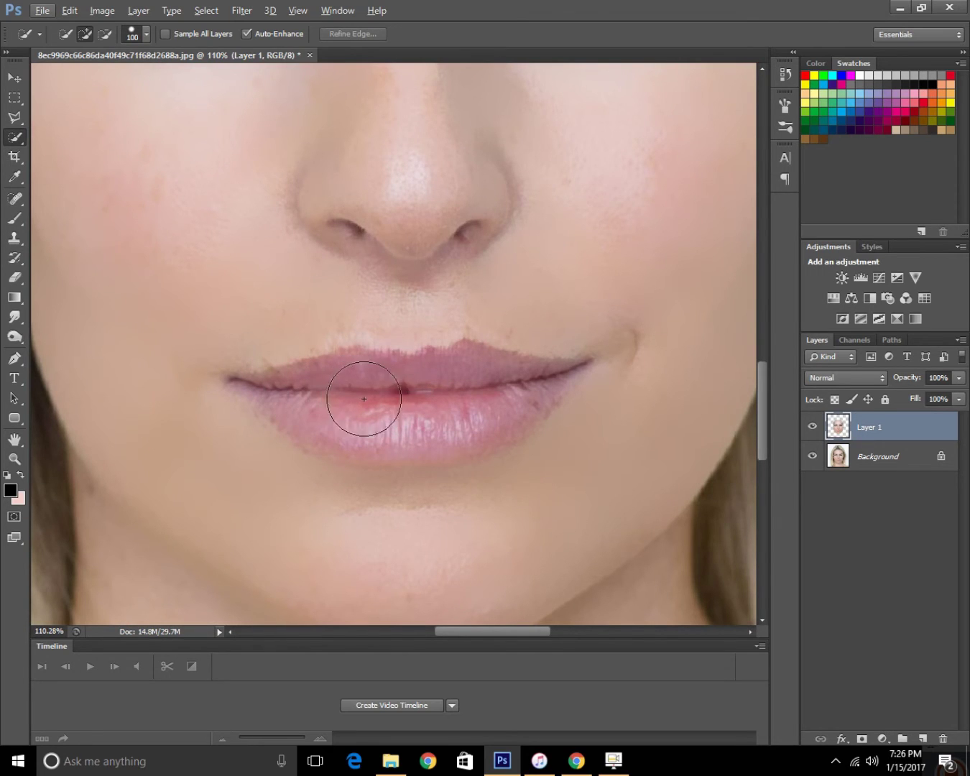
mouse_move(336, 396)
mouse_down()
mouse_move(457, 397)
mouse_move(510, 380)
mouse_move(336, 389)
mouse_move(310, 403)
mouse_move(367, 424)
mouse_move(503, 405)
mouse_move(466, 427)
mouse_move(381, 412)
mouse_up()
key(bracketleft)
key(bracketleft)
key(bracketleft)
key(bracketleft)
key(bracketleft)
mouse_move(310, 418)
mouse_down()
mouse_move(287, 410)
mouse_move(284, 394)
mouse_move(245, 384)
mouse_up()
key(bracketleft)
key(bracketleft)
key(bracketleft)
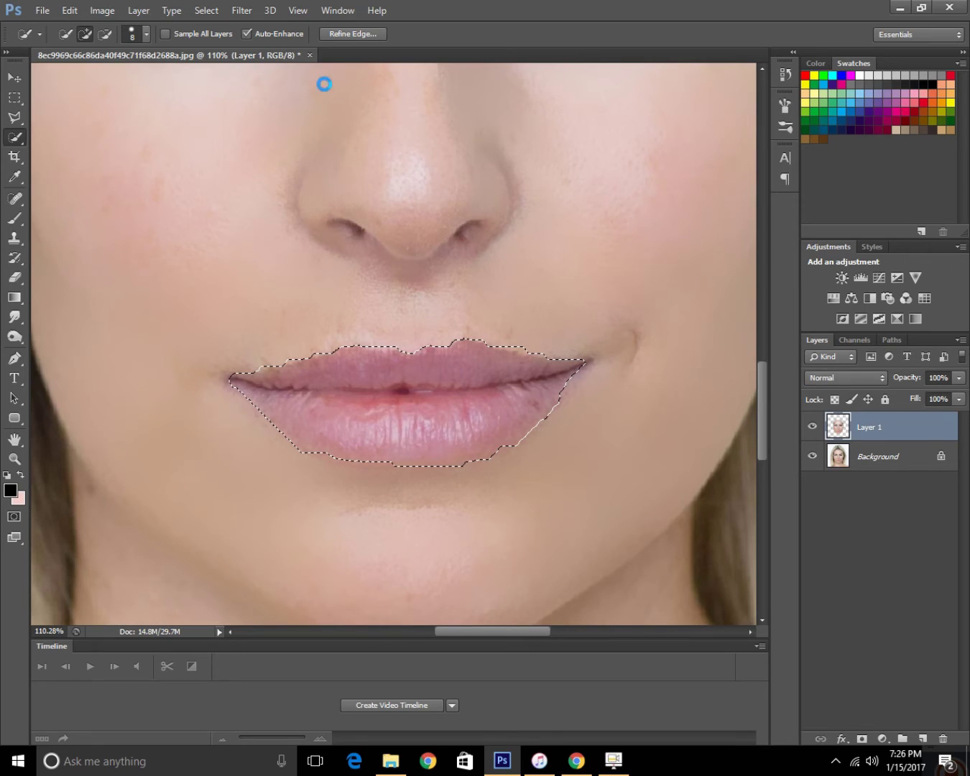
Refine the upper lip edge with a size 28 brush, then apply Smart Radius at 1.7 px
click(362, 35)
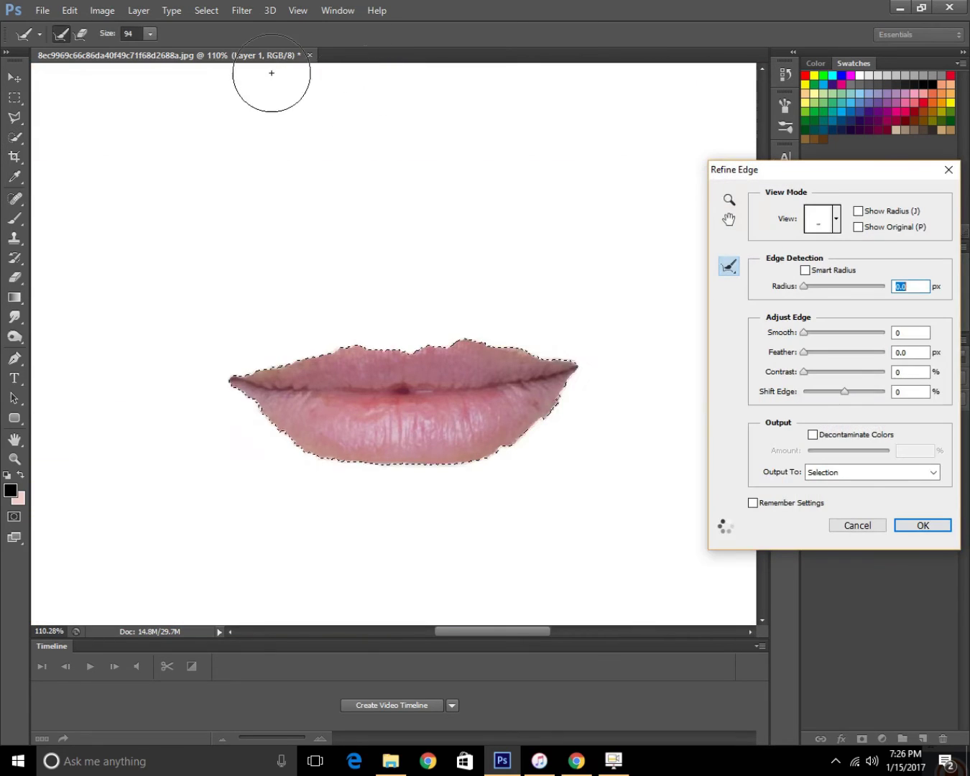
click(151, 34)
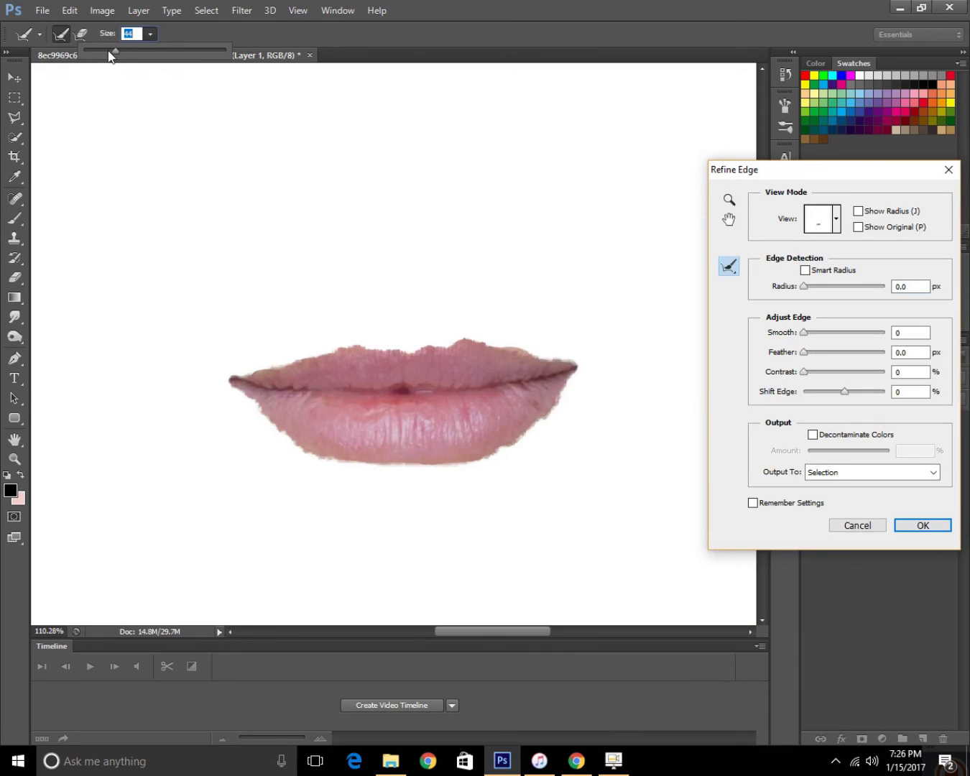
drag(108, 51, 103, 51)
mouse_move(246, 372)
mouse_down()
mouse_move(357, 345)
mouse_move(515, 346)
mouse_move(580, 373)
mouse_move(529, 438)
mouse_move(461, 467)
mouse_move(409, 469)
mouse_move(348, 464)
mouse_move(294, 442)
mouse_move(240, 415)
mouse_move(255, 415)
mouse_move(225, 377)
mouse_up()
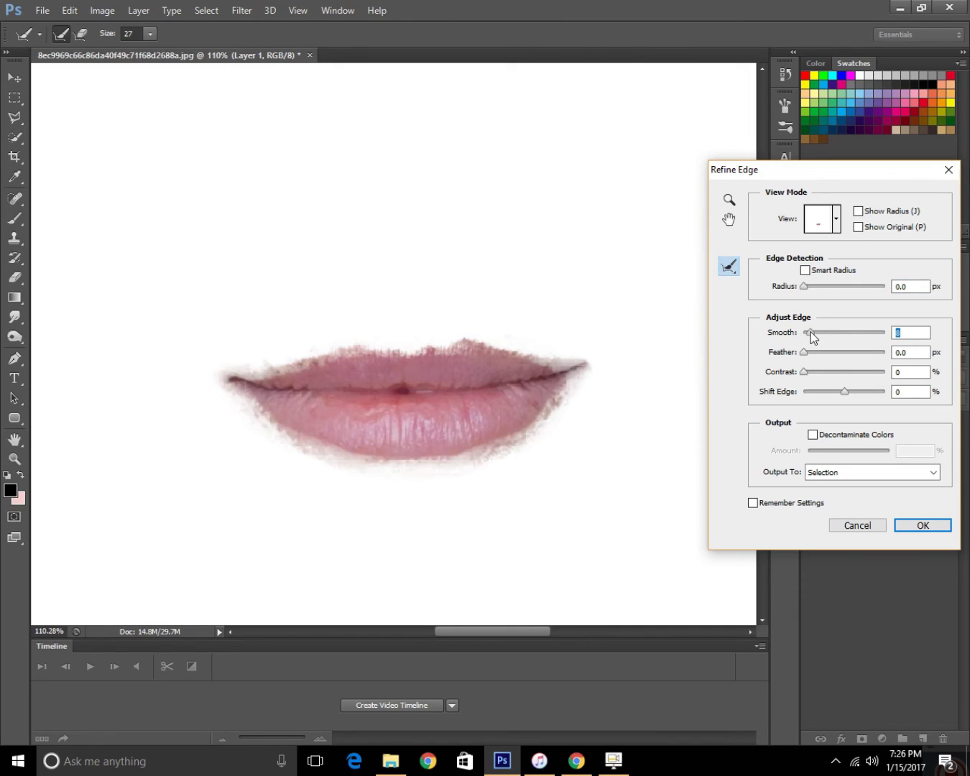
click(810, 288)
click(805, 270)
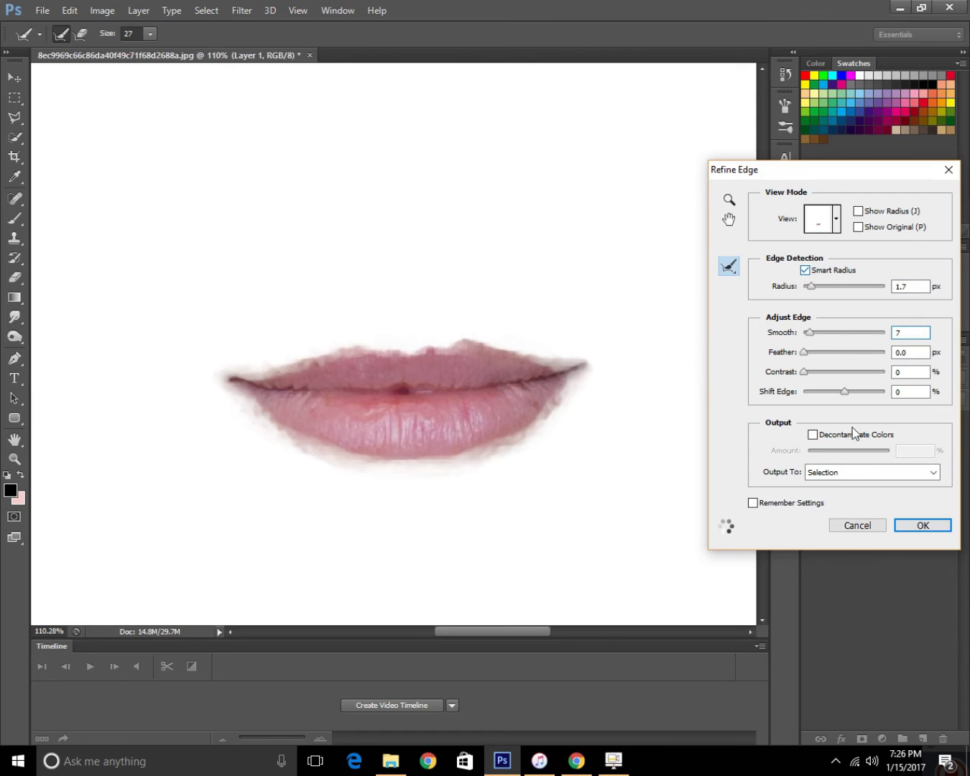
click(923, 525)
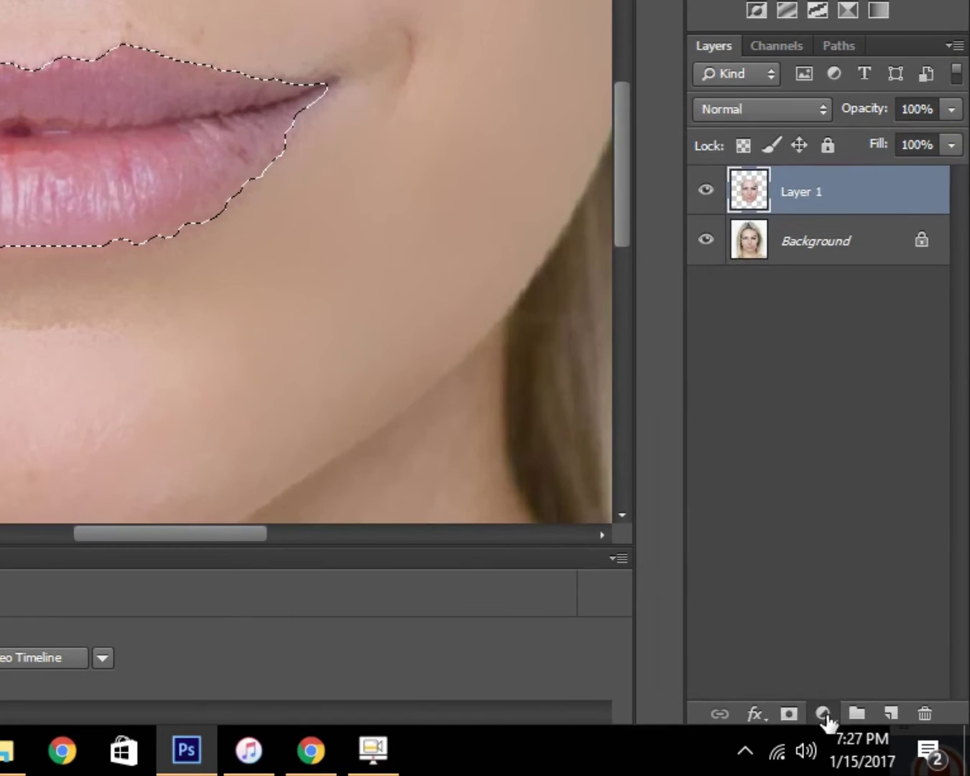
Add a lips-masked Hue/Saturation adjustment layer with Saturation +43, then zoom back out
click(824, 713)
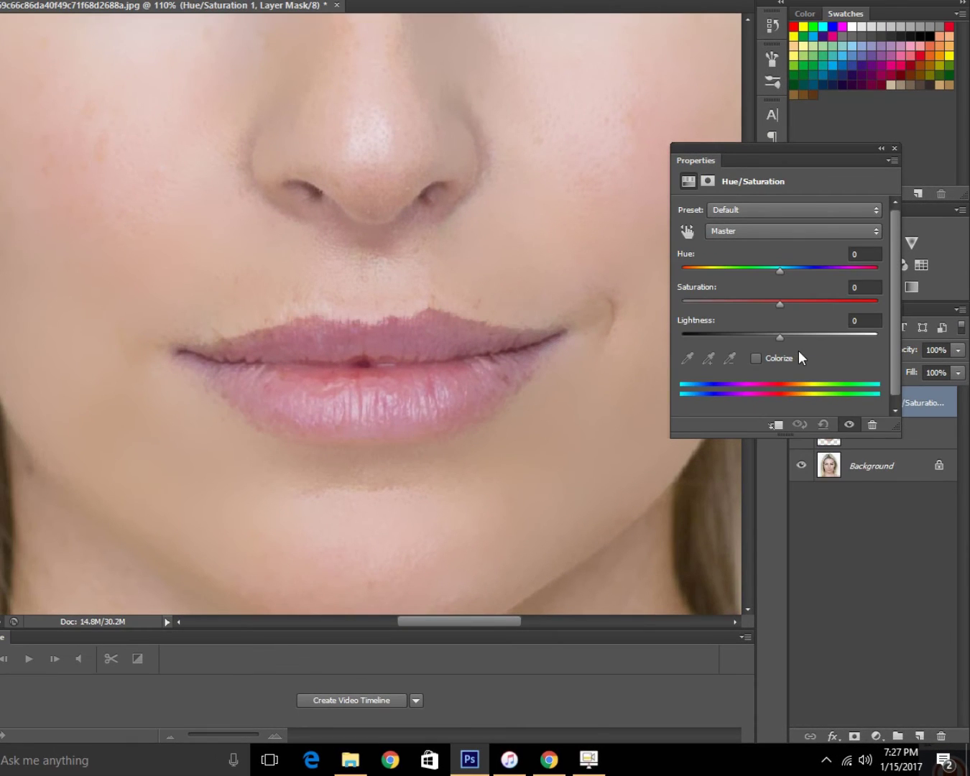
drag(780, 302, 824, 304)
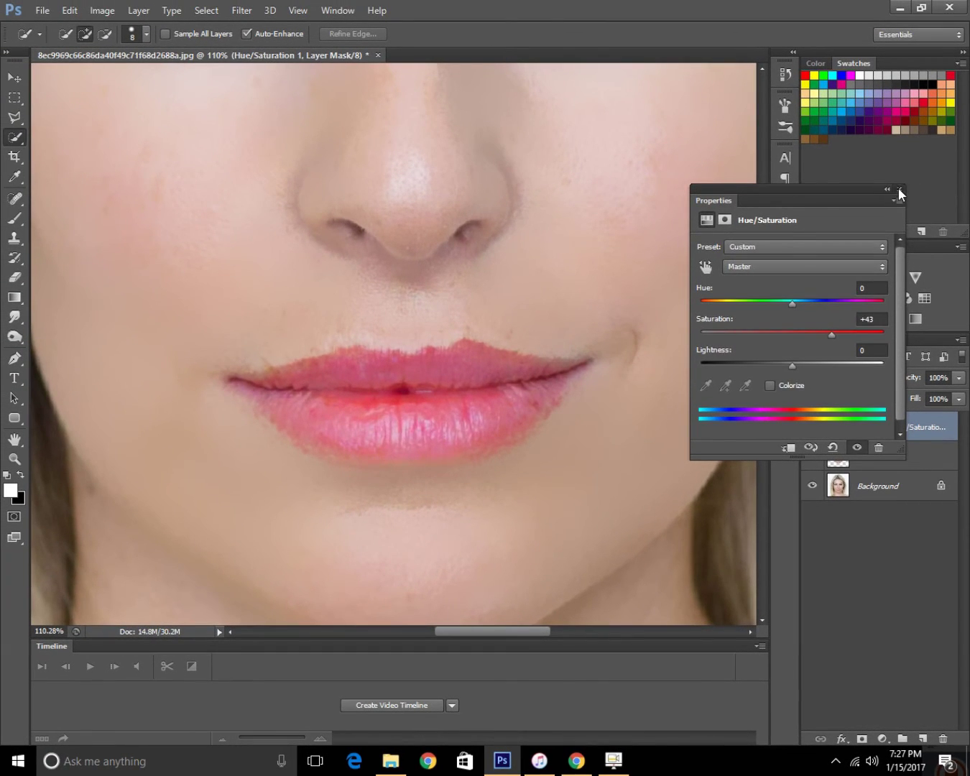
click(898, 193)
drag(763, 372, 764, 373)
scroll(513, 262, down, 5)
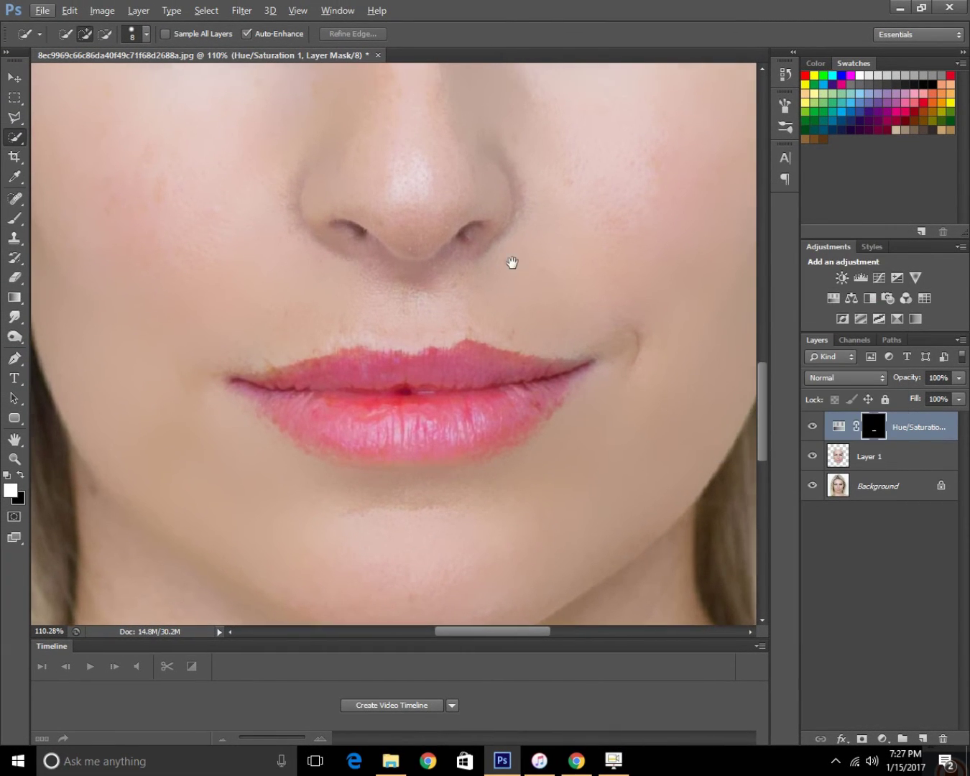
scroll(510, 351, down, 2)
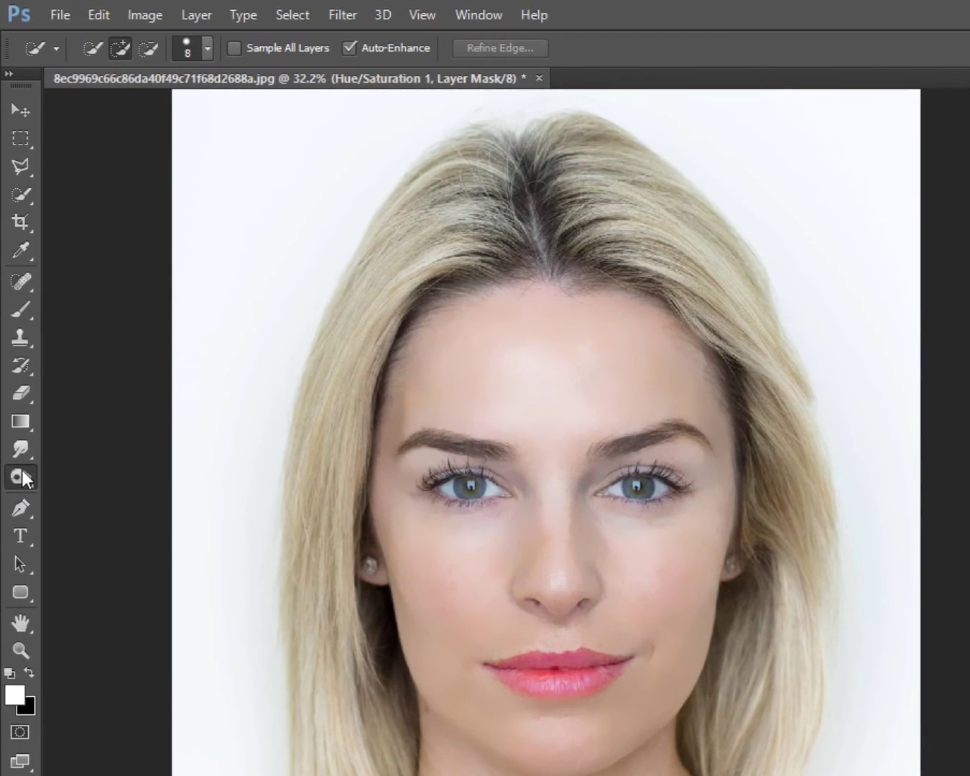
Choose the Burn Tool and make Layer 1 the active layer
mouse_move(14, 338)
mouse_down()
mouse_move(66, 347)
mouse_move(48, 343)
mouse_up()
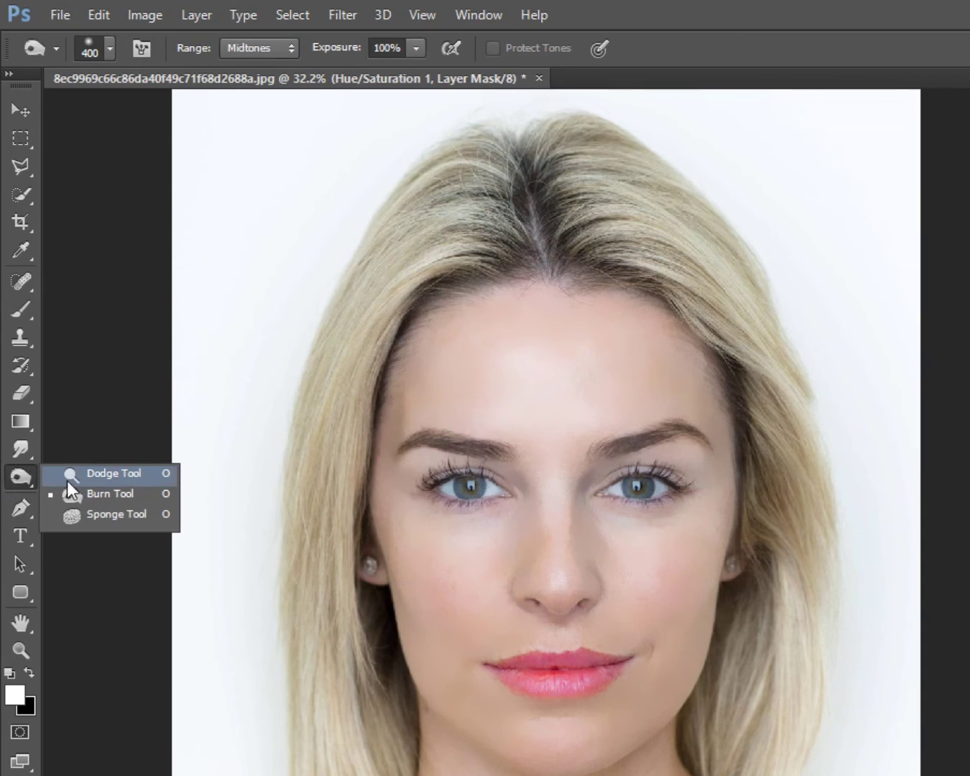
click(126, 502)
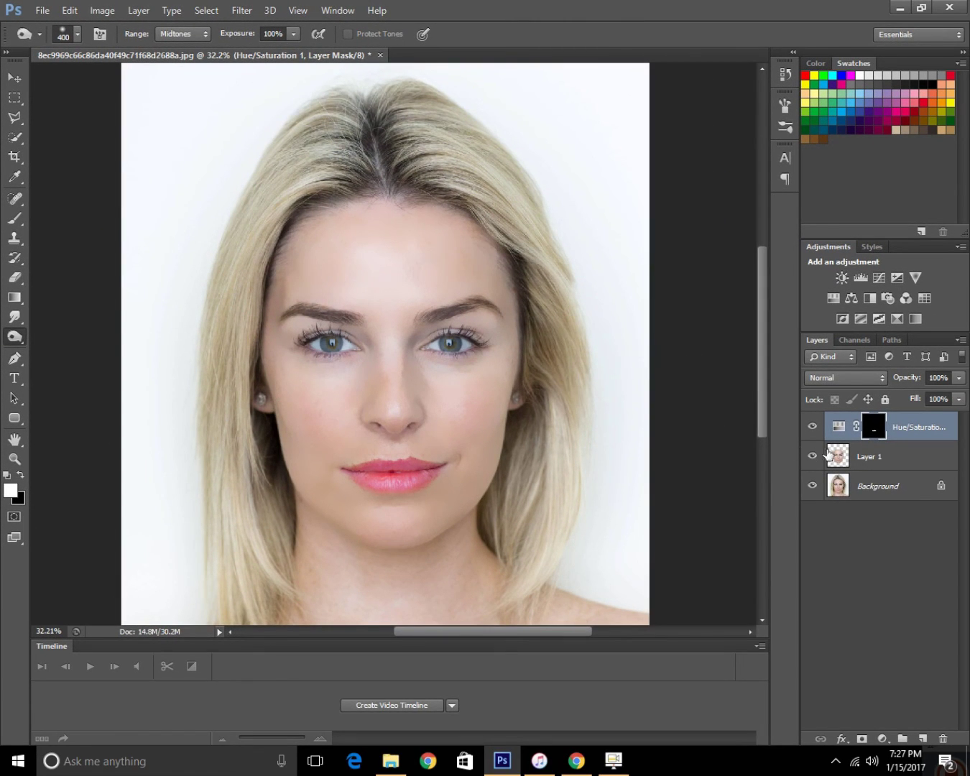
click(877, 458)
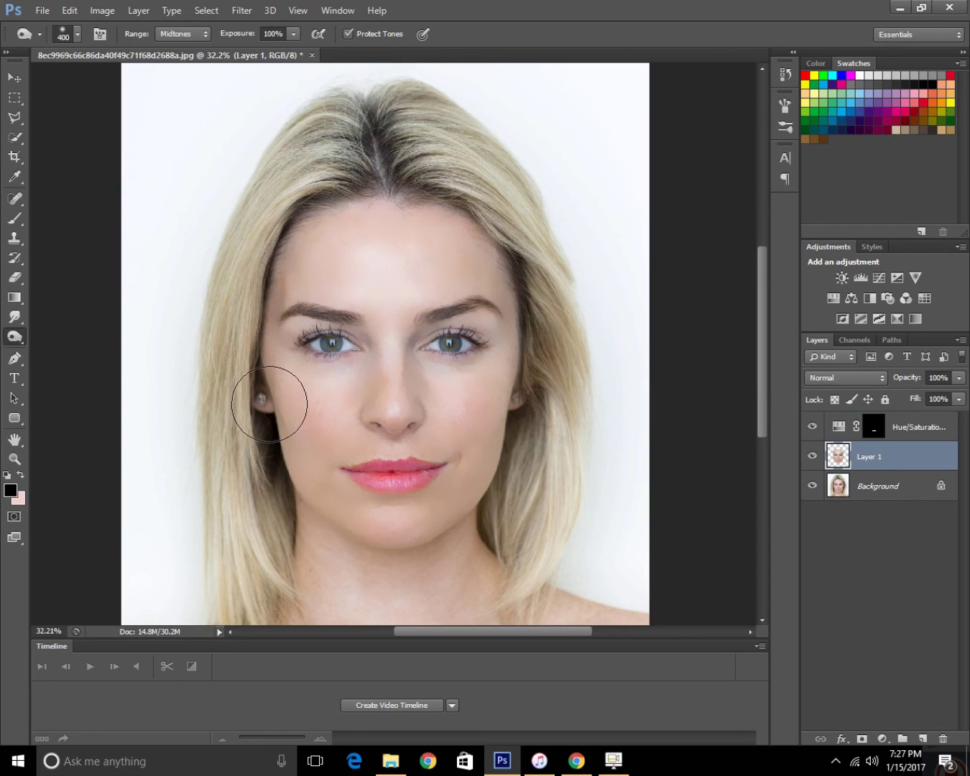
Brush blush onto the left and right cheeks, undoing the too-strong right-cheek stroke
drag(302, 417, 305, 418)
mouse_move(460, 407)
mouse_down()
mouse_move(472, 402)
mouse_move(484, 424)
mouse_move(531, 380)
mouse_up()
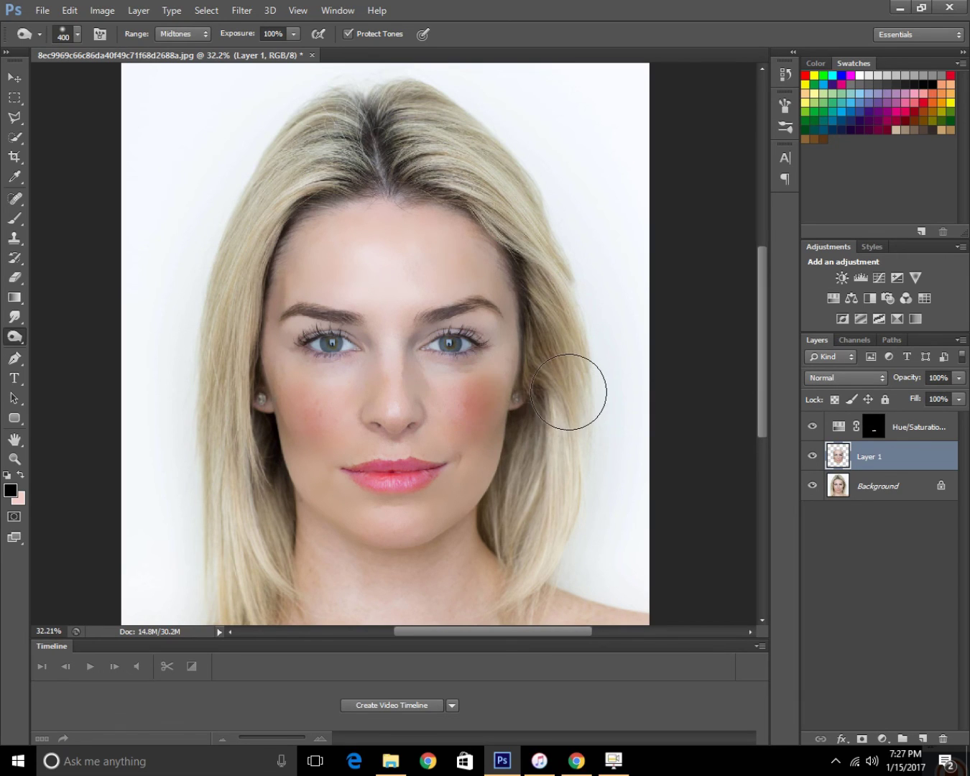
key(ctrl+z)
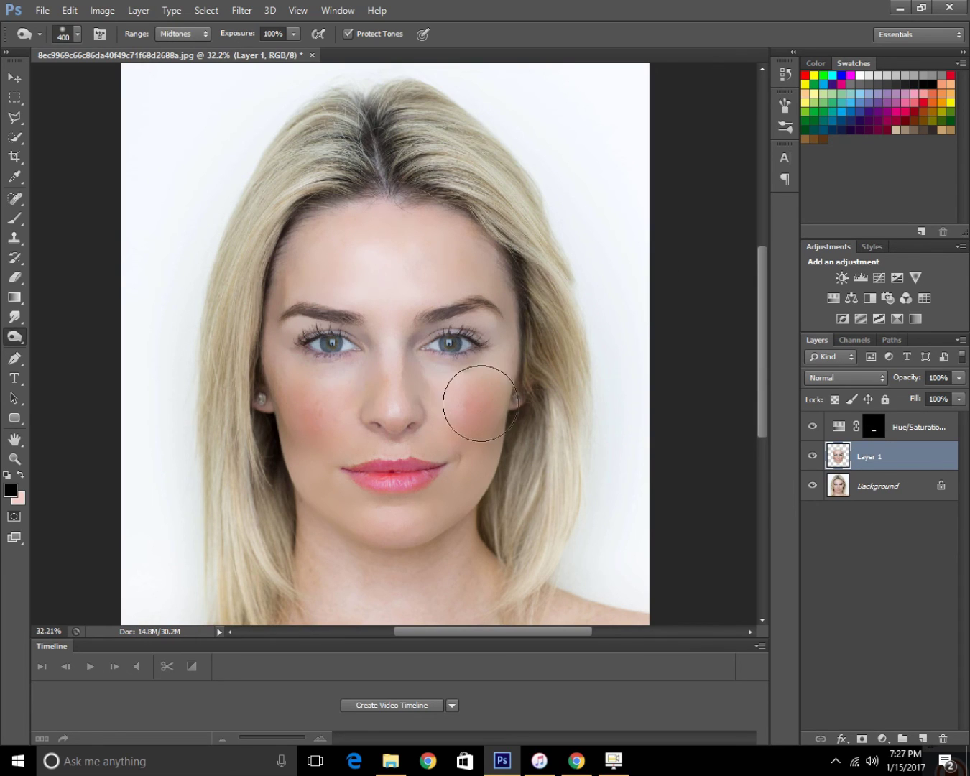
scroll(436, 409, up, 1)
scroll(465, 416, up, 3)
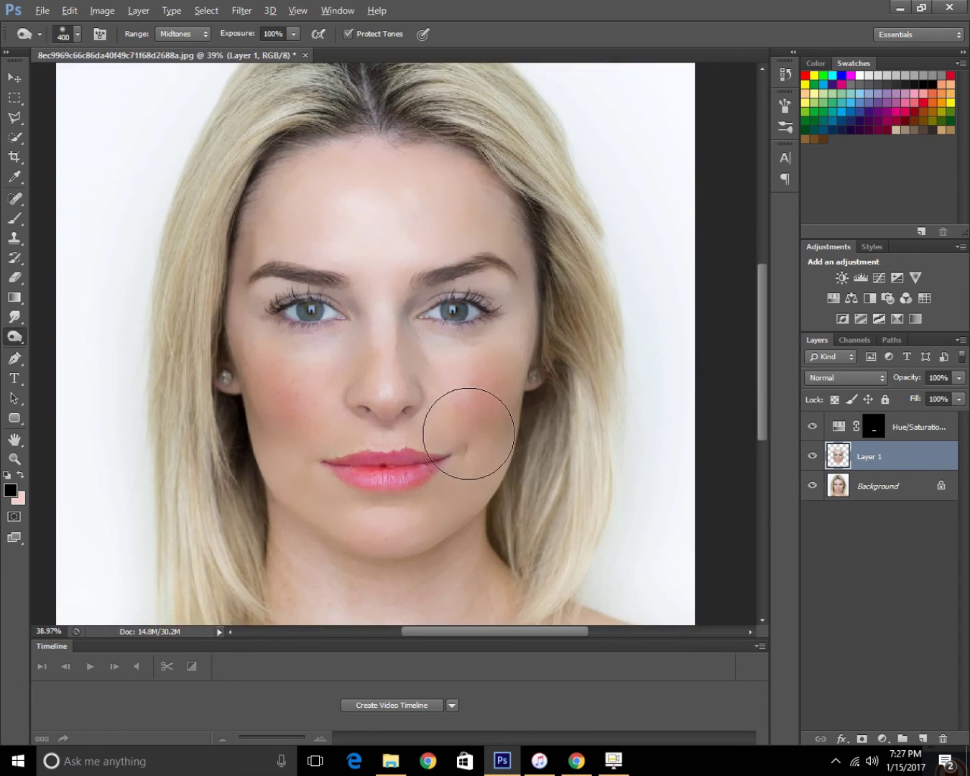
scroll(487, 448, down, 6)
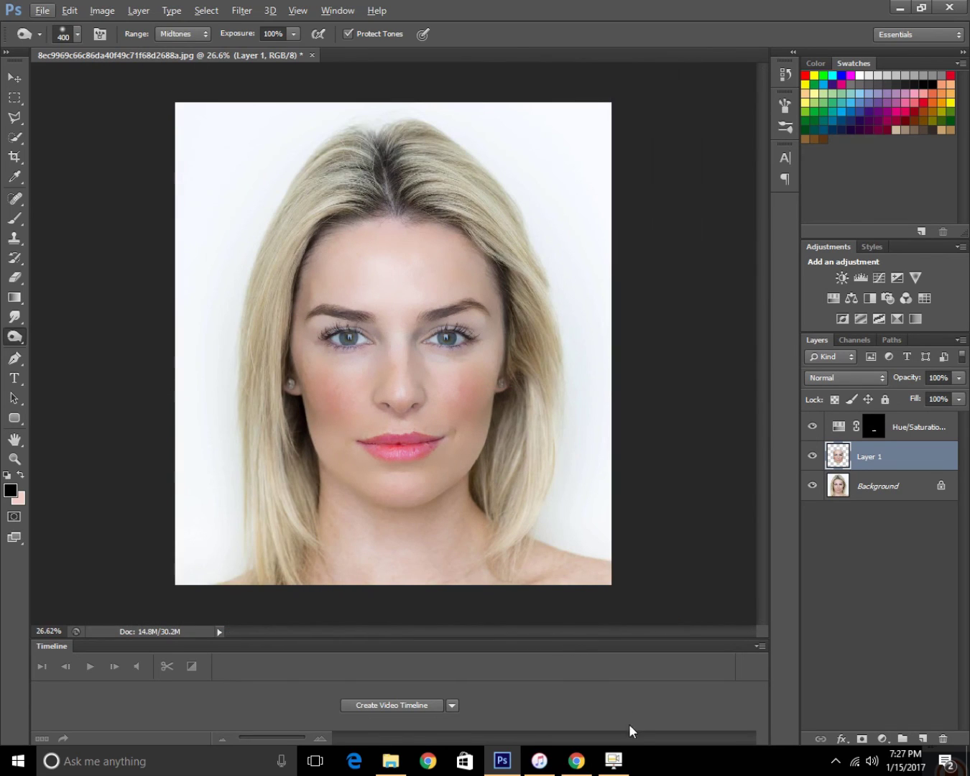